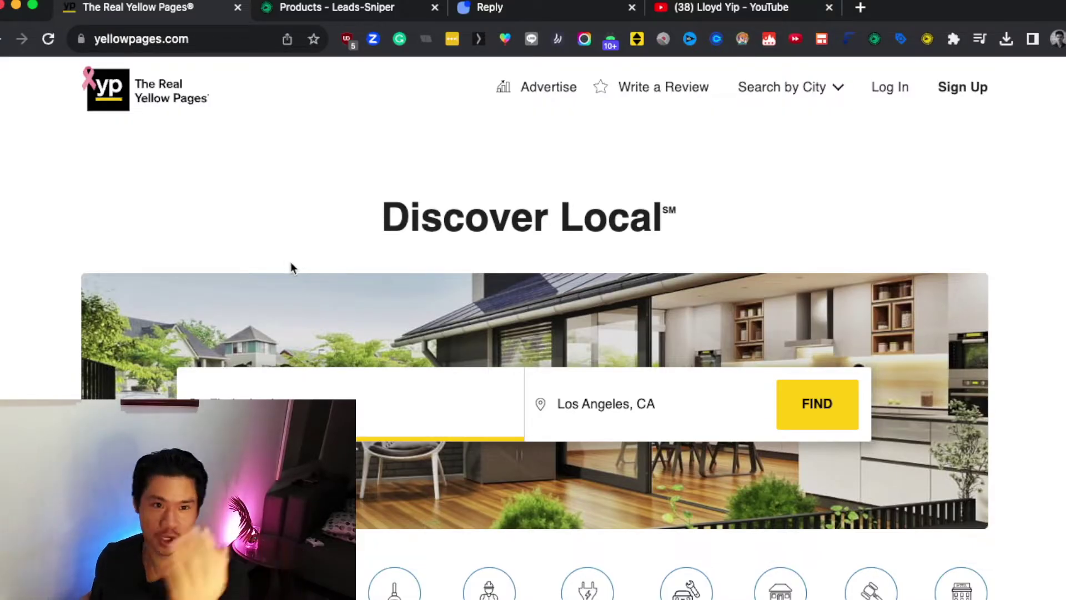
Search Yellow Pages for 'doctors near los angeles' using the recent search suggestion
{"action": "scroll", "coordinate": [305, 285], "scroll_direction": "down", "scroll_amount": 3}
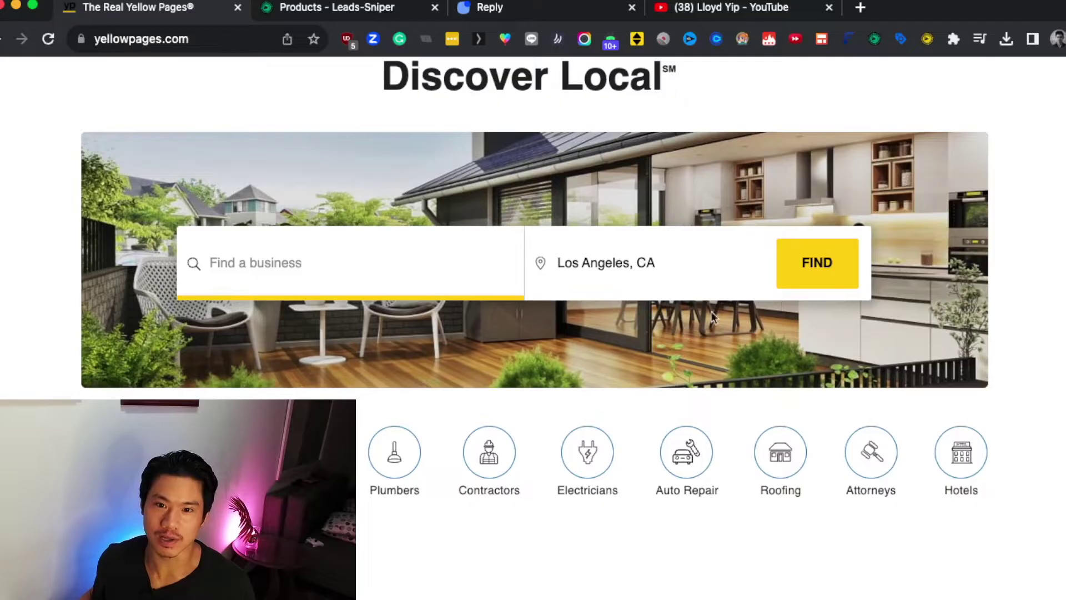
{"action": "left_click", "coordinate": [703, 262]}
{"action": "scroll", "coordinate": [694, 265], "scroll_direction": "up", "scroll_amount": 1}
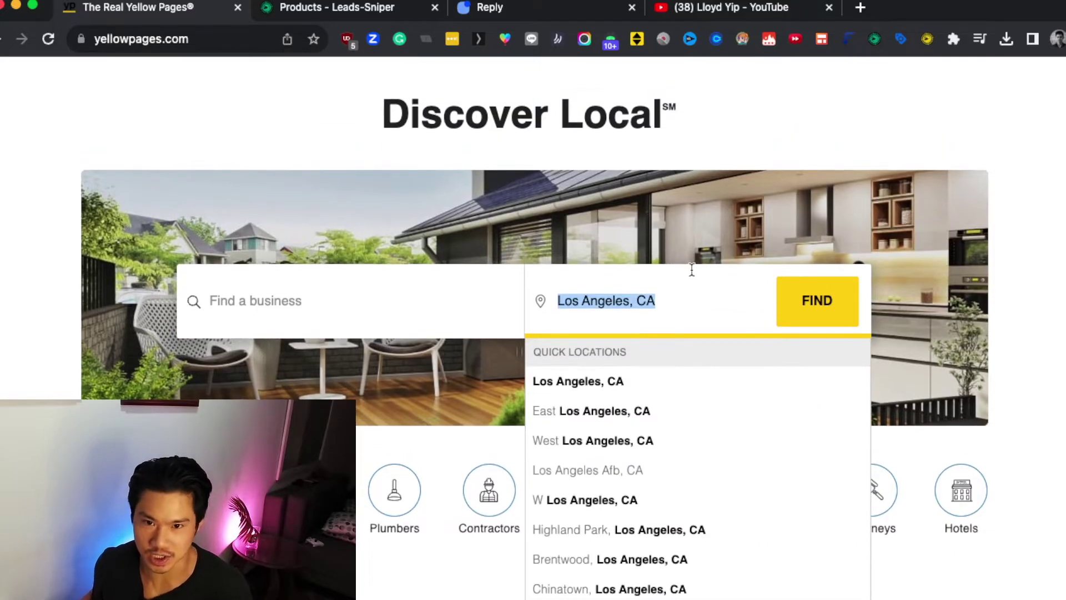
{"action": "left_click", "coordinate": [311, 309]}
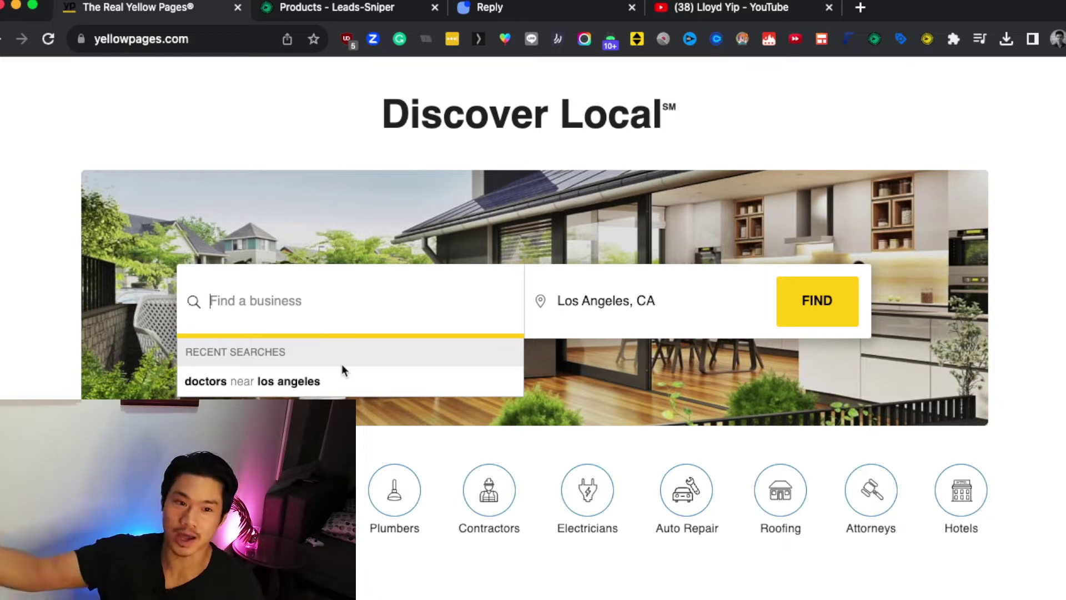
{"action": "left_click", "coordinate": [306, 382]}
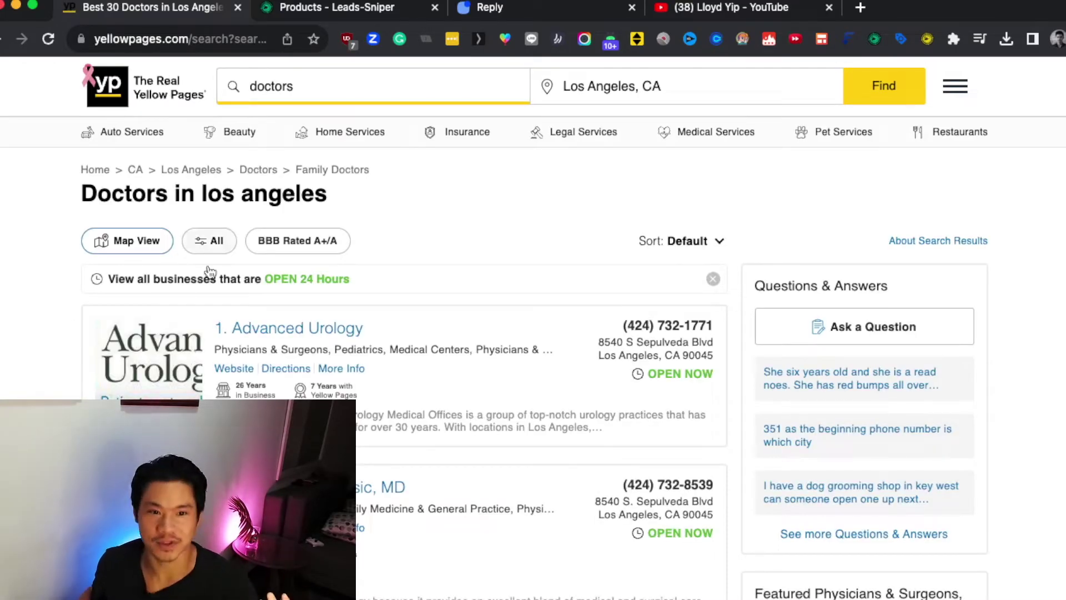
{"action": "scroll", "coordinate": [56, 315], "scroll_direction": "down", "scroll_amount": 20}
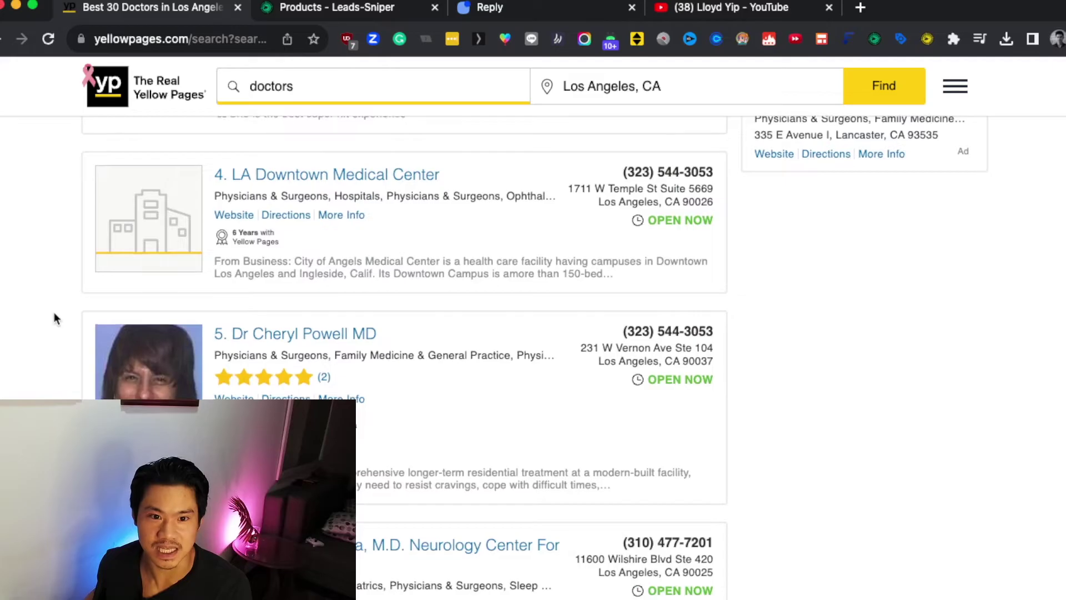
{"action": "scroll", "coordinate": [60, 311], "scroll_direction": "down", "scroll_amount": 20}
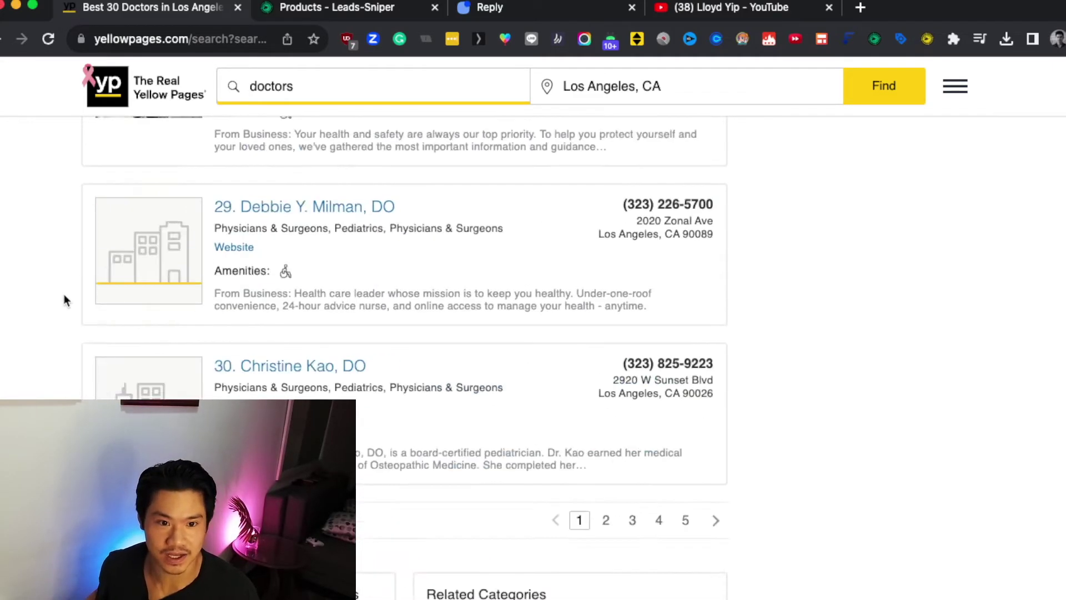
{"action": "scroll", "coordinate": [252, 303], "scroll_direction": "up", "scroll_amount": 4}
{"action": "scroll", "coordinate": [251, 302], "scroll_direction": "up", "scroll_amount": 3}
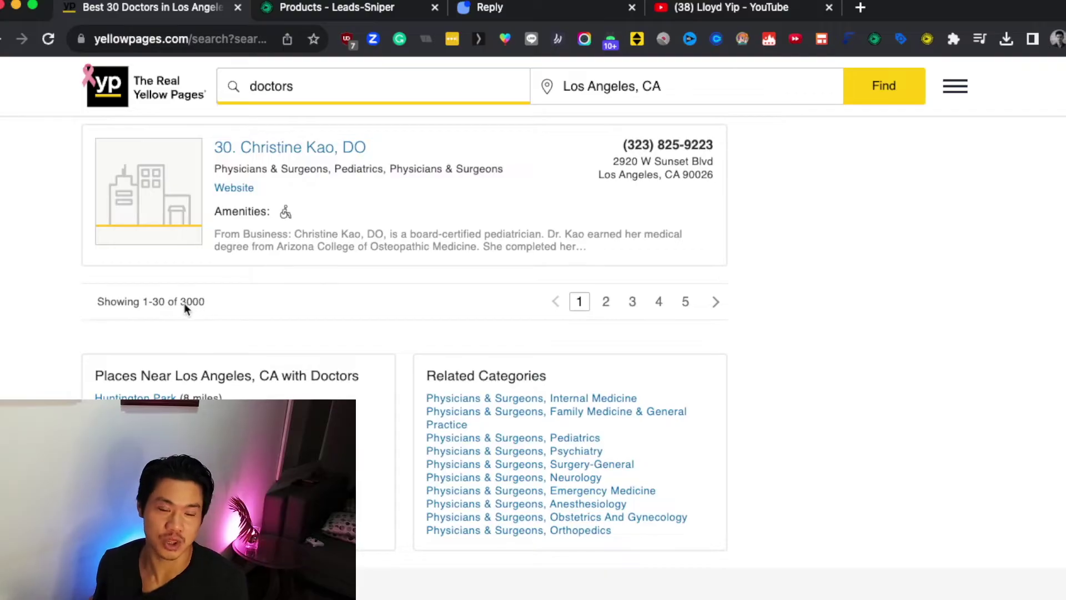
{"action": "scroll", "coordinate": [254, 297], "scroll_direction": "up", "scroll_amount": 20}
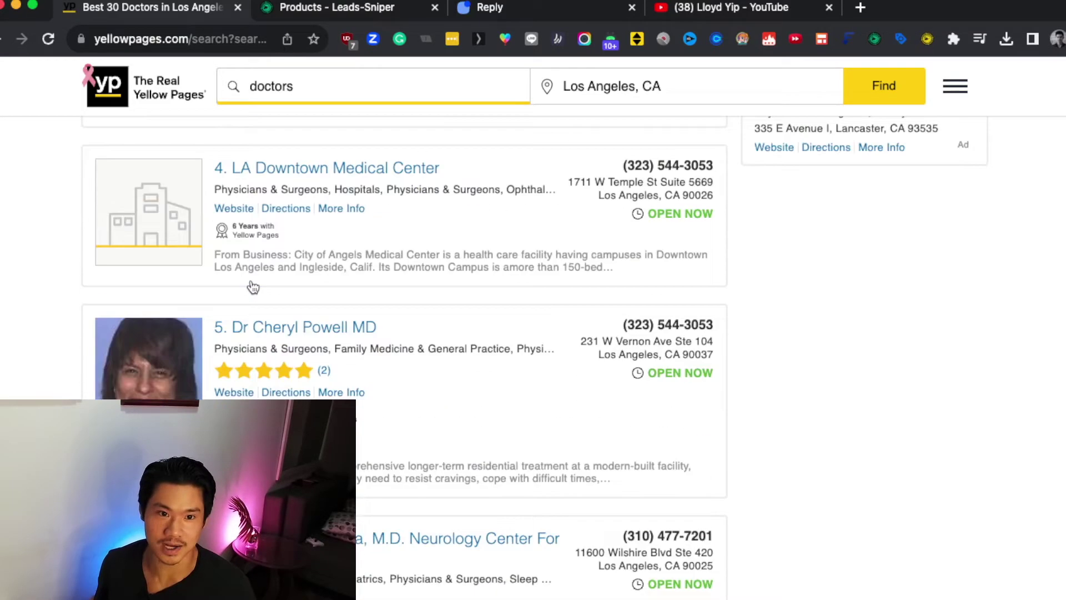
{"action": "scroll", "coordinate": [253, 287], "scroll_direction": "up", "scroll_amount": 15}
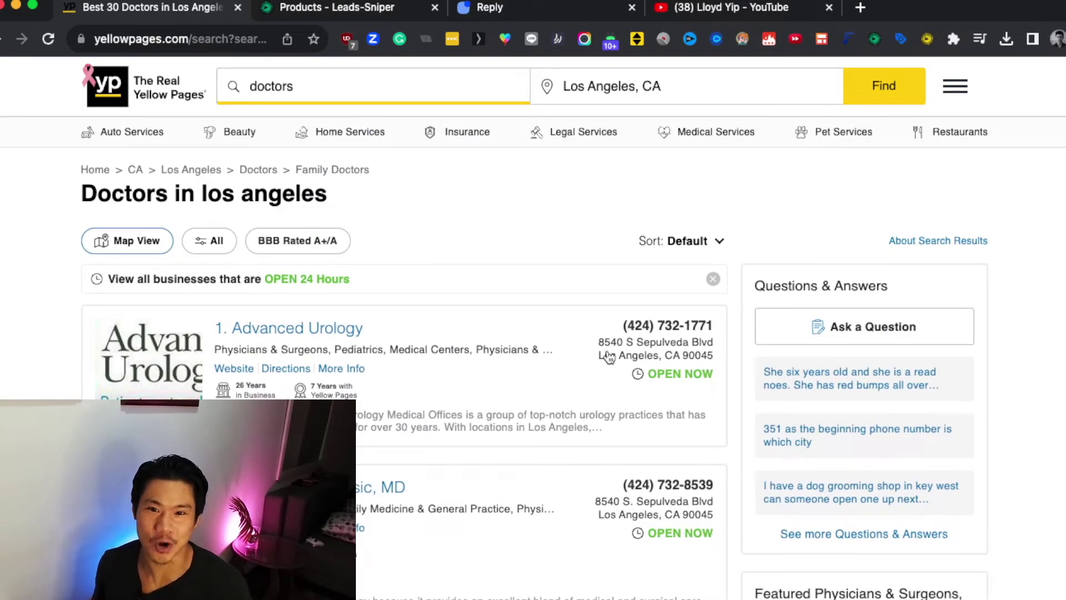
{"action": "scroll", "coordinate": [627, 346], "scroll_direction": "down", "scroll_amount": 1}
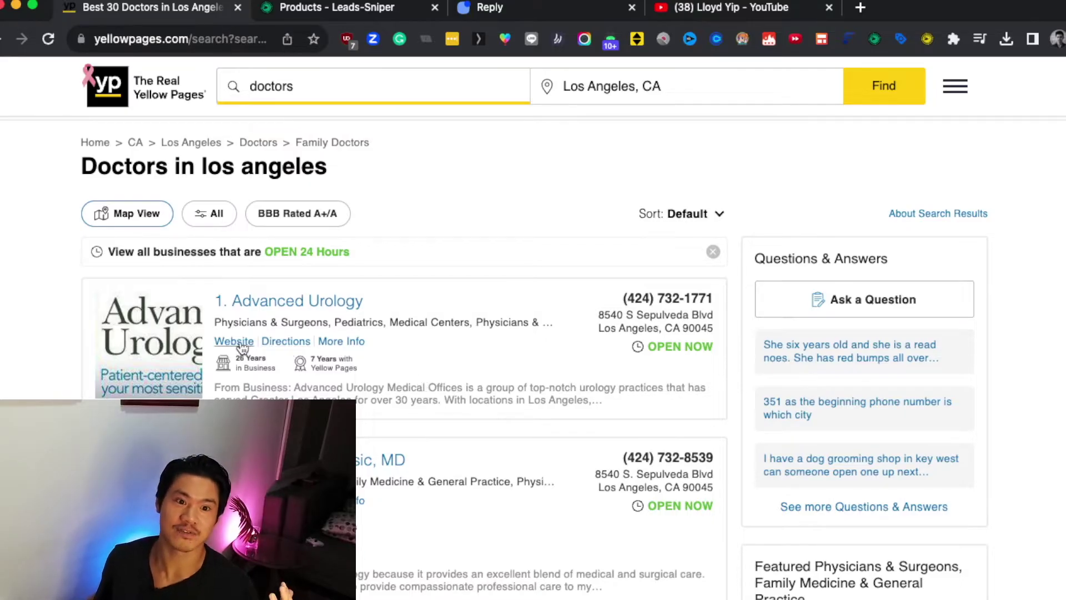
Open Advanced Urology's listing in a new tab, look over its details, then return to the results
{"action": "left_click", "coordinate": [268, 302], "text": "super"}
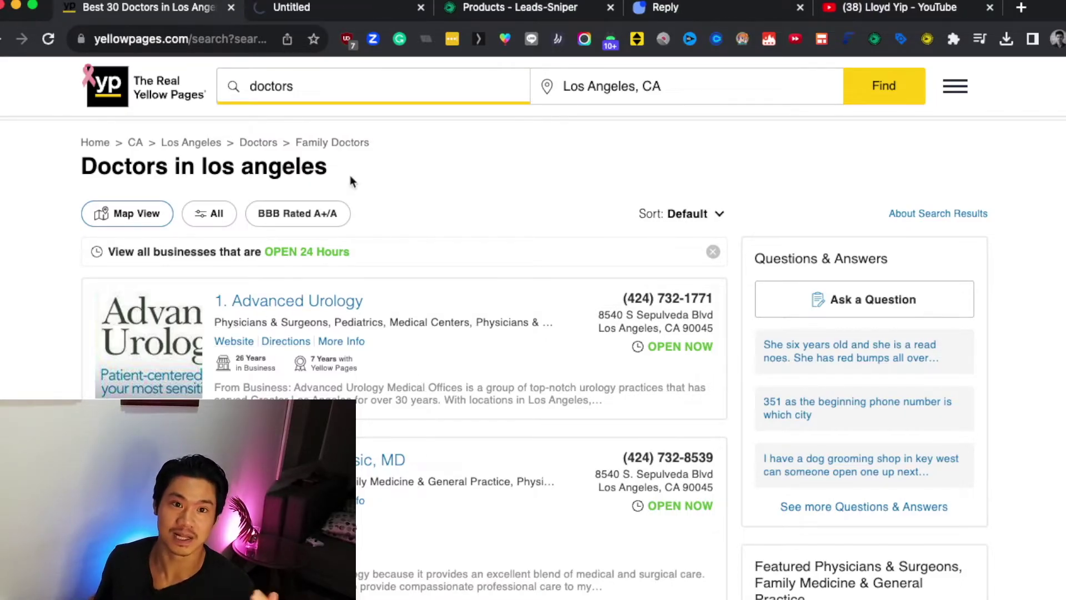
{"action": "left_click", "coordinate": [294, 11]}
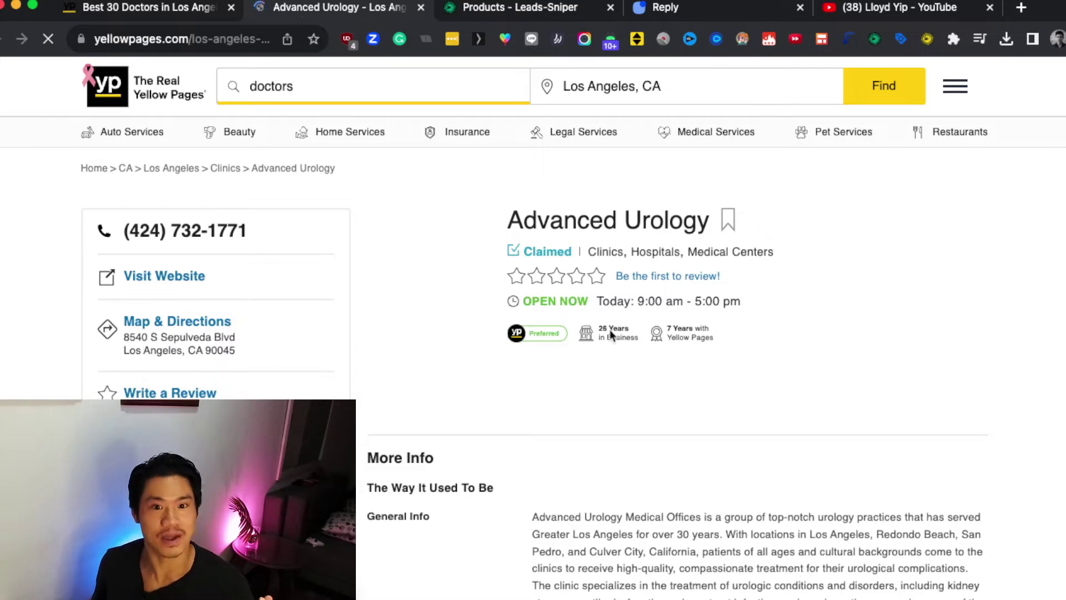
{"action": "scroll", "coordinate": [439, 376], "scroll_direction": "down", "scroll_amount": 6}
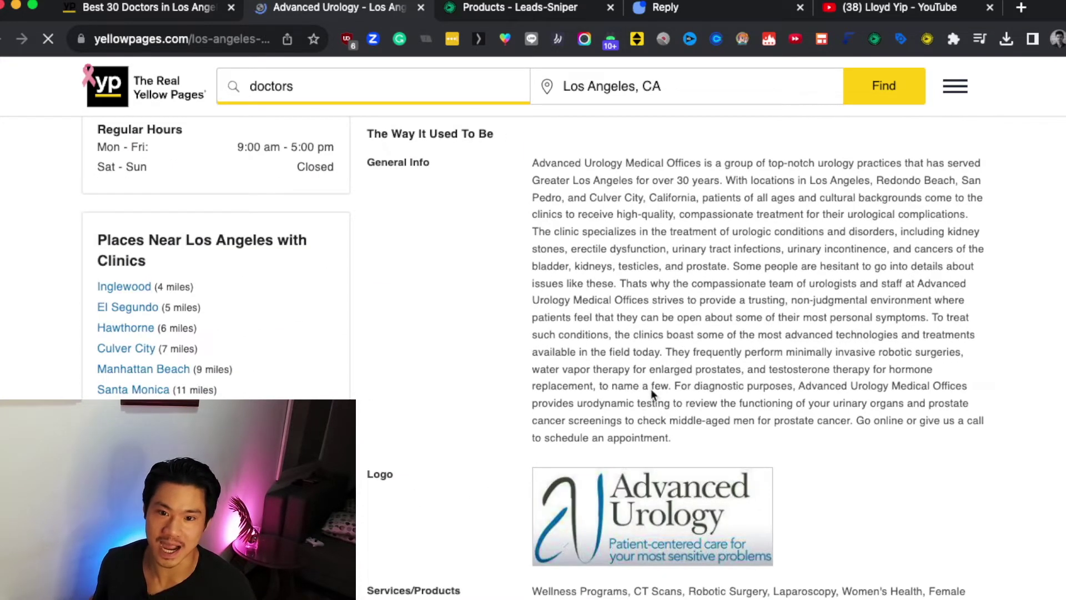
{"action": "scroll", "coordinate": [651, 388], "scroll_direction": "up", "scroll_amount": 6}
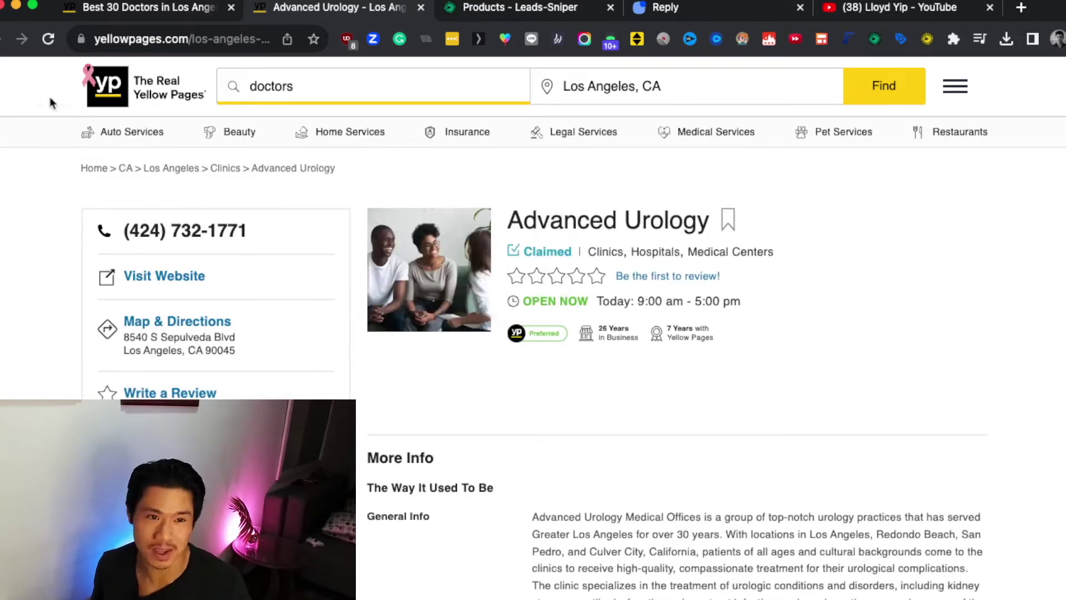
{"action": "left_click", "coordinate": [159, 12]}
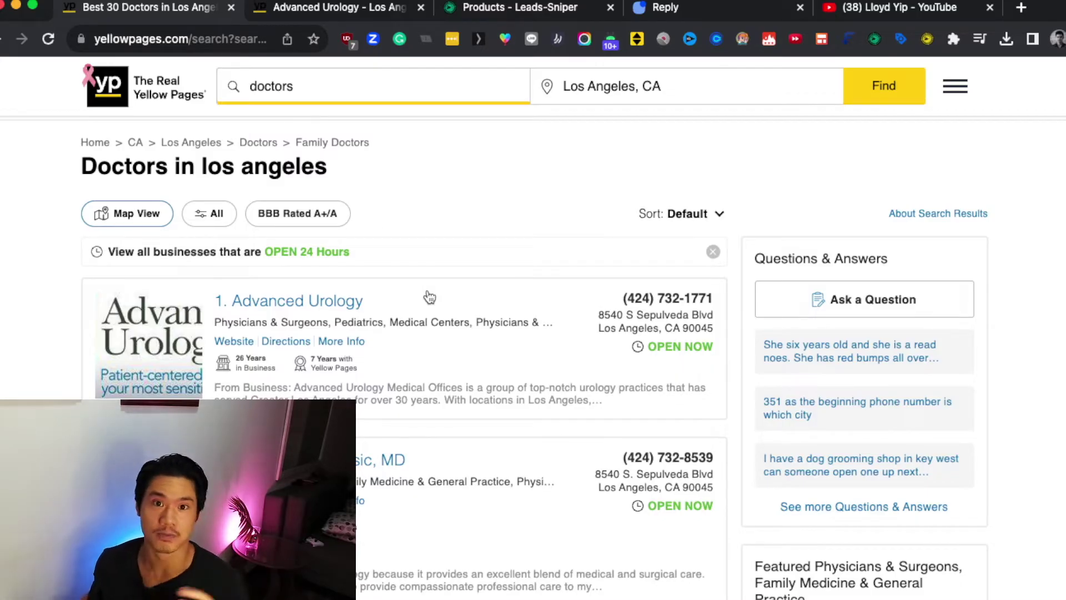
Review the Leads Sniper Yellow Pages Scraper product page, then launch the Lead Sniper panel over the results
{"action": "left_click", "coordinate": [522, 8]}
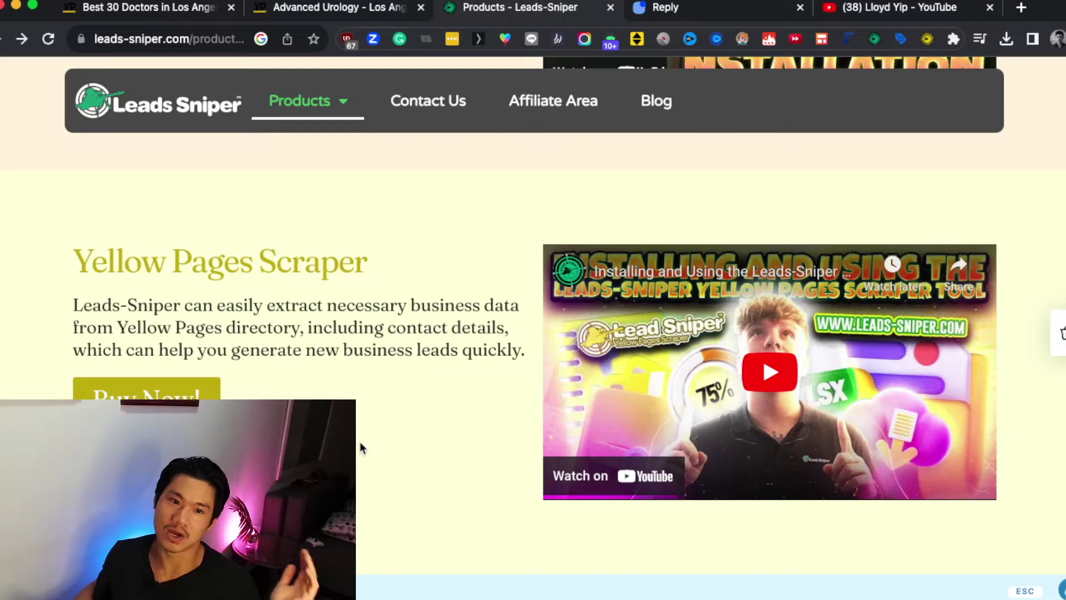
{"action": "left_click", "coordinate": [196, 7]}
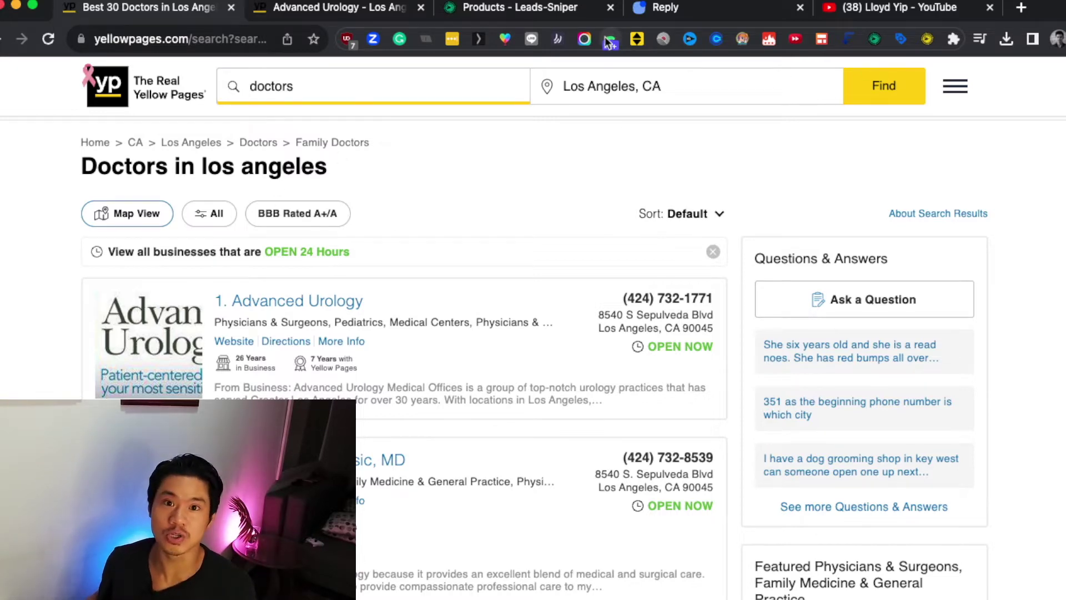
{"action": "left_click", "coordinate": [527, 13]}
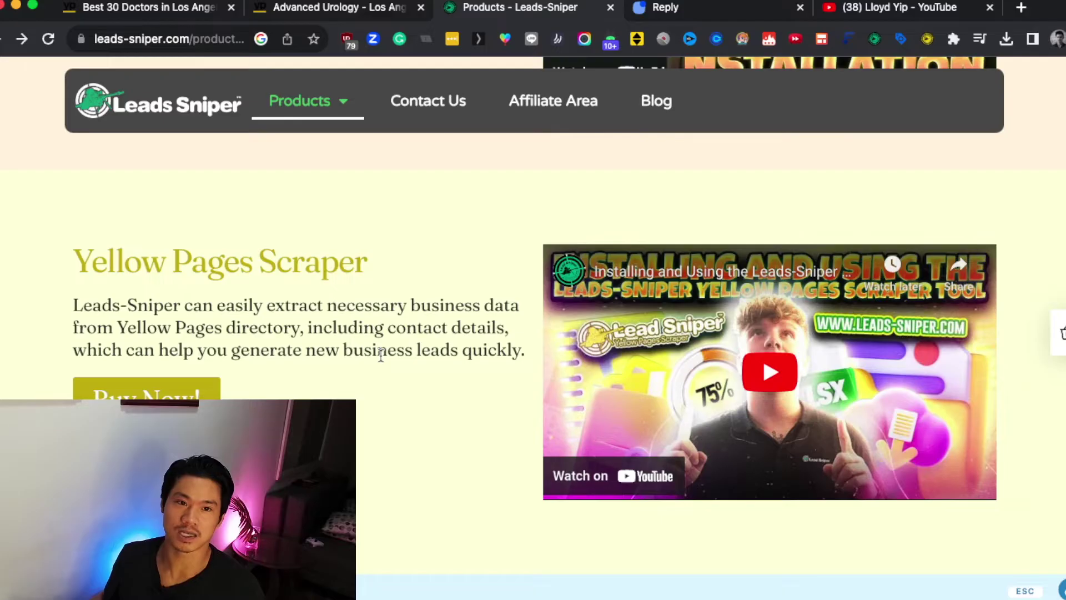
{"action": "left_click", "coordinate": [149, 11]}
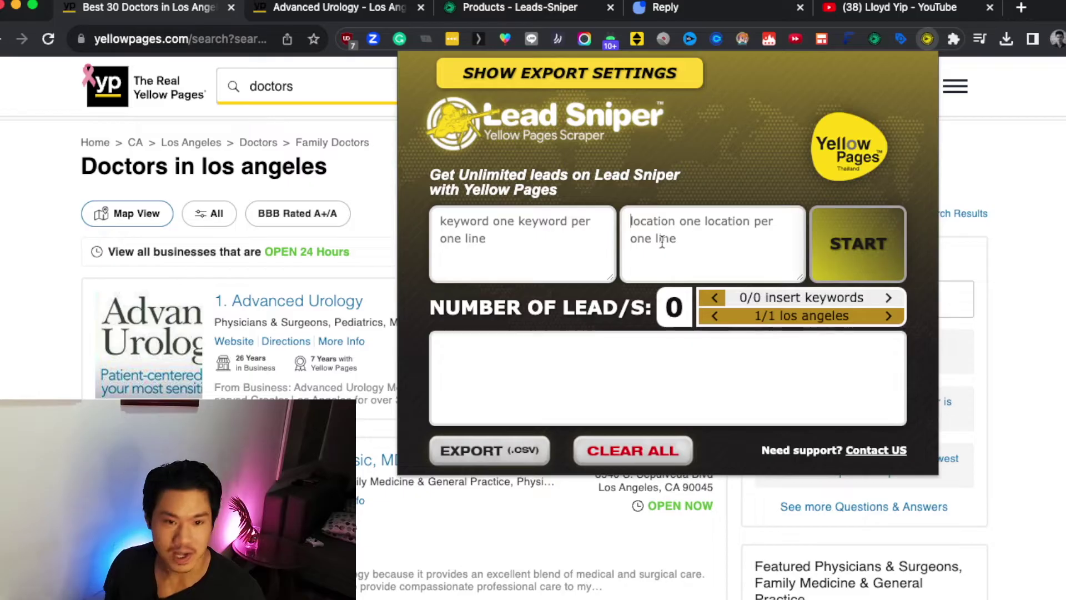
Enter keyword 'doctors' and location 'los angeles' in Lead Sniper and start scraping
{"action": "type", "text": "los"}
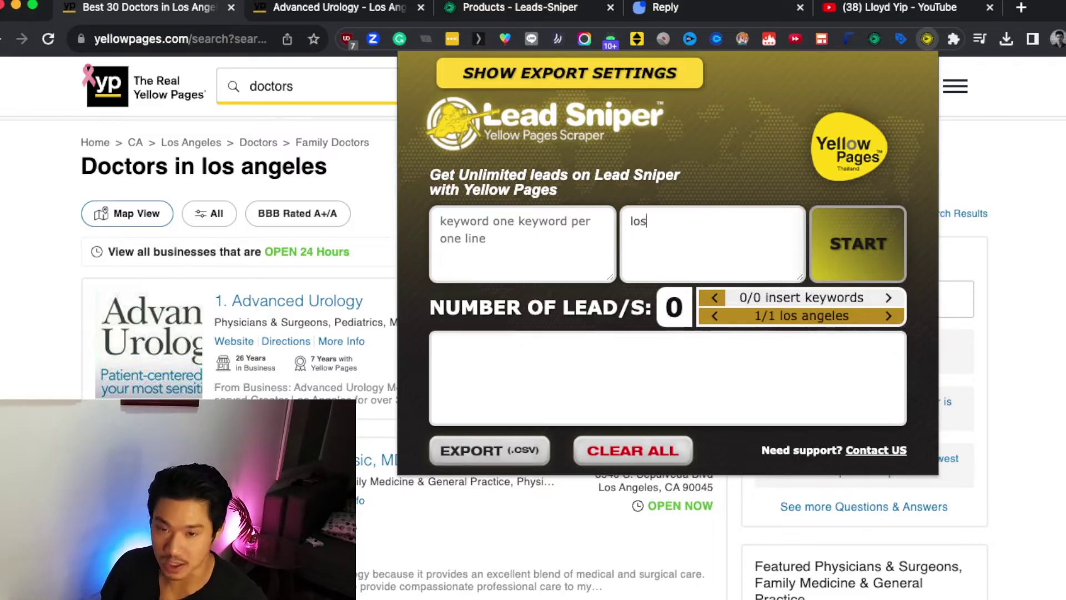
{"action": "type", "text": " angeles"}
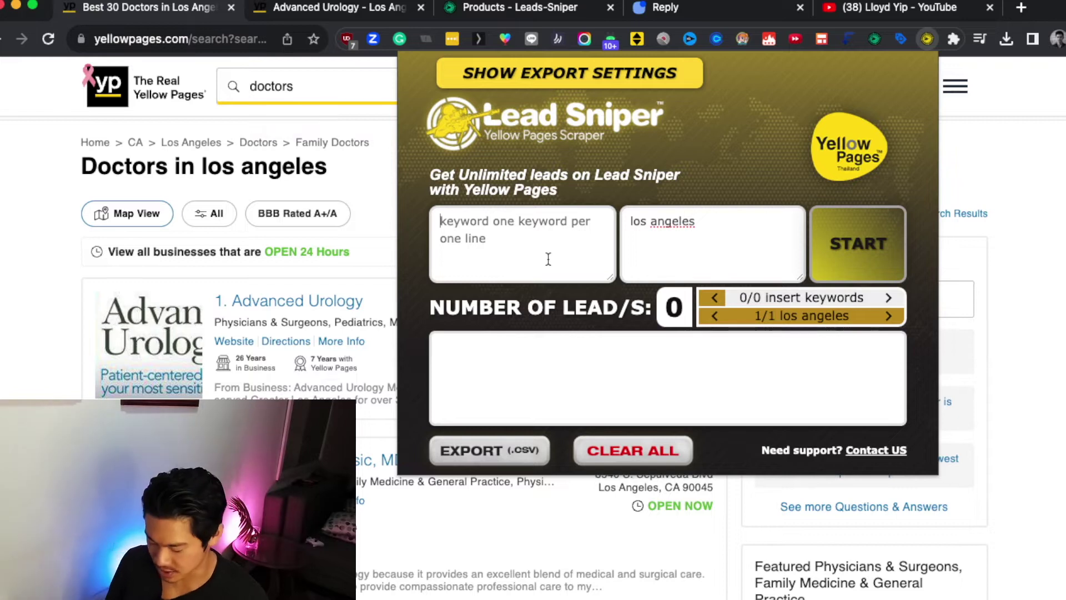
{"action": "type", "text": "doctor"}
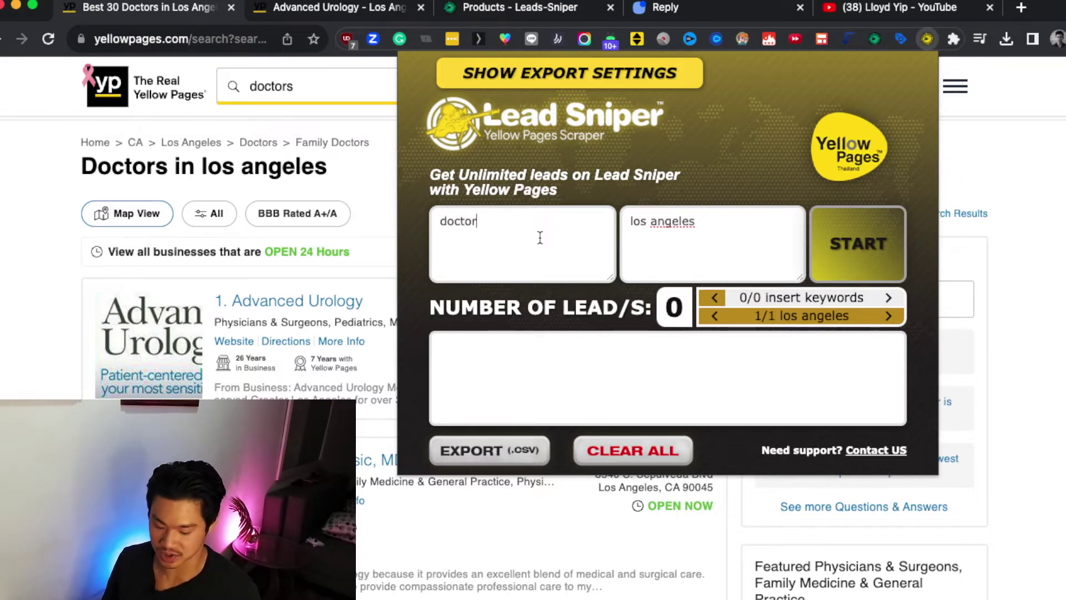
{"action": "type", "text": "s"}
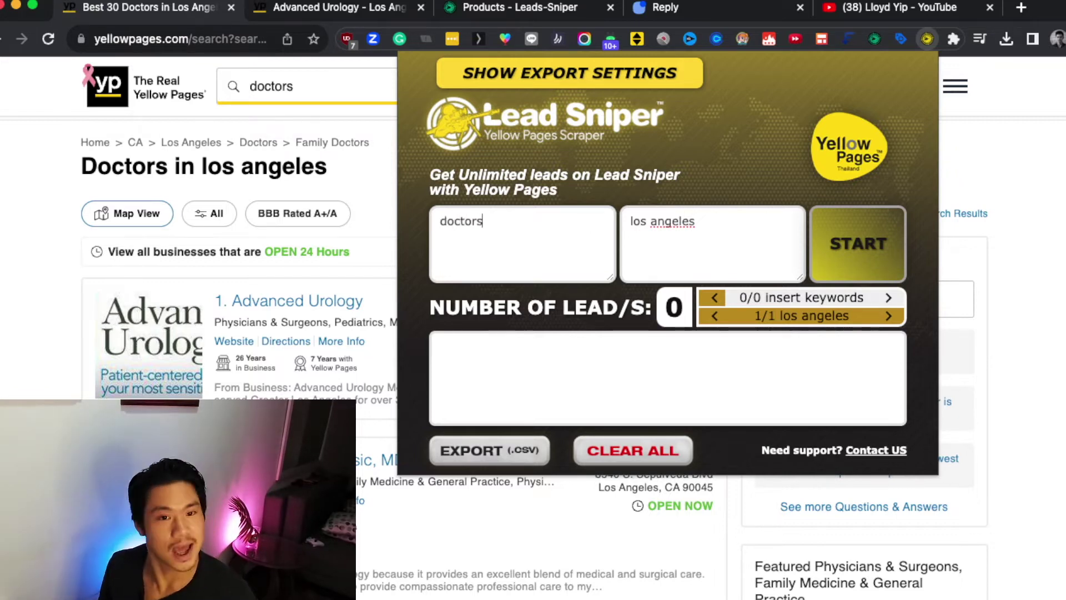
{"action": "left_click", "coordinate": [848, 249]}
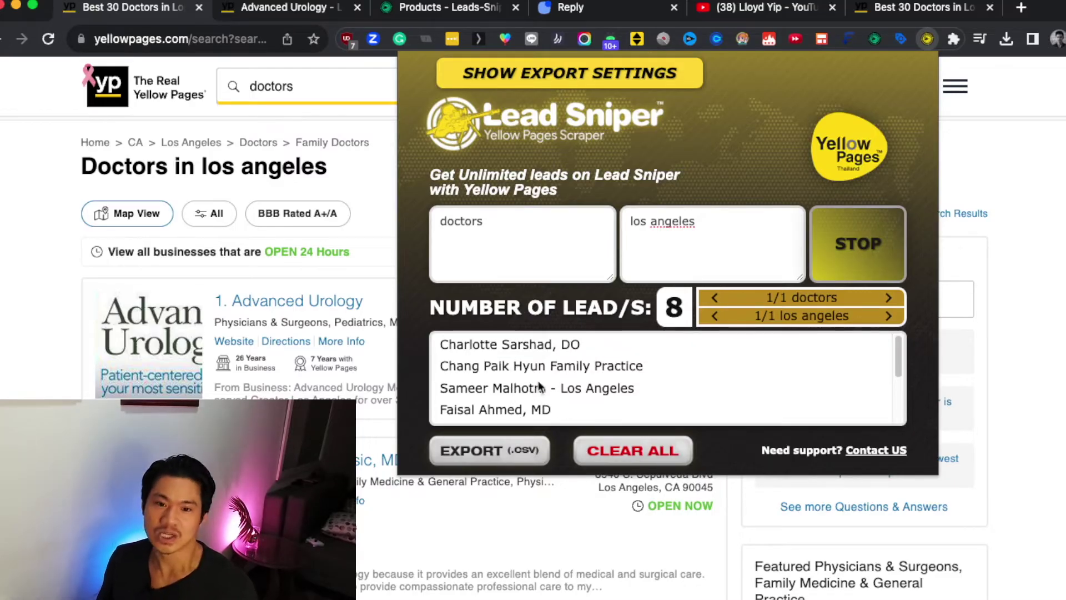
Let the scraper keep running until the lead counter reaches 17
{"action": "scroll", "coordinate": [215, 382], "scroll_direction": "down", "scroll_amount": 1}
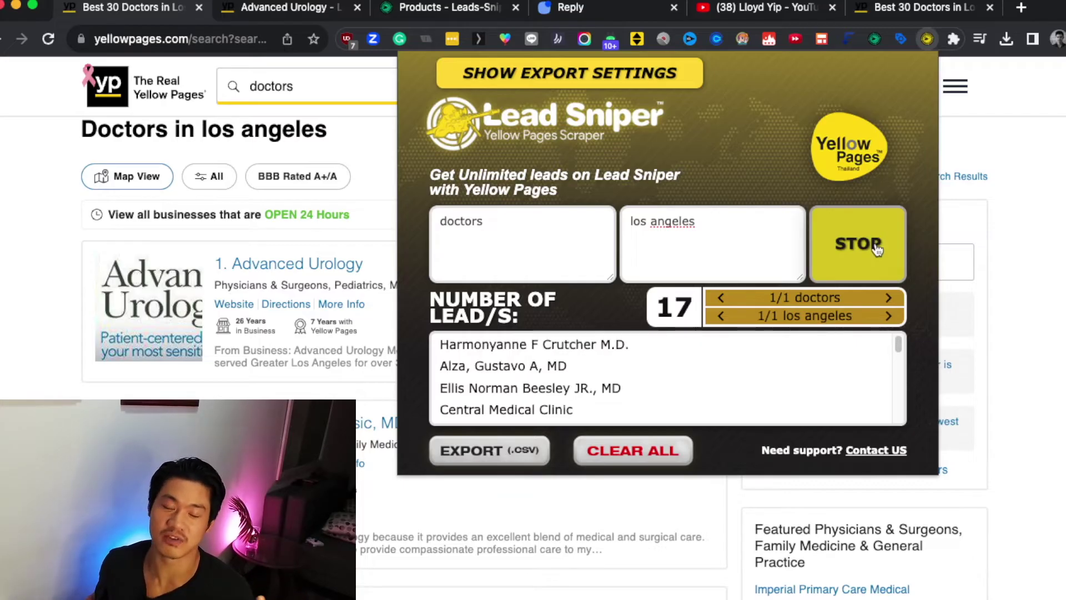
Stop scraping at 17 leads and download them as a CSV file
{"action": "left_click", "coordinate": [877, 247]}
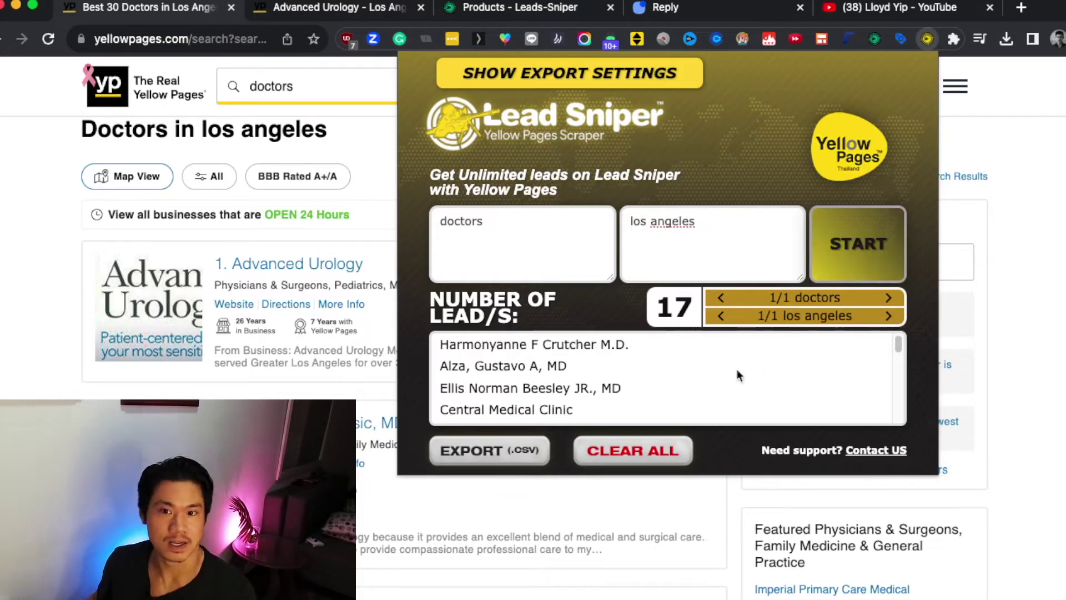
{"action": "left_click", "coordinate": [482, 464]}
{"action": "left_click", "coordinate": [537, 343]}
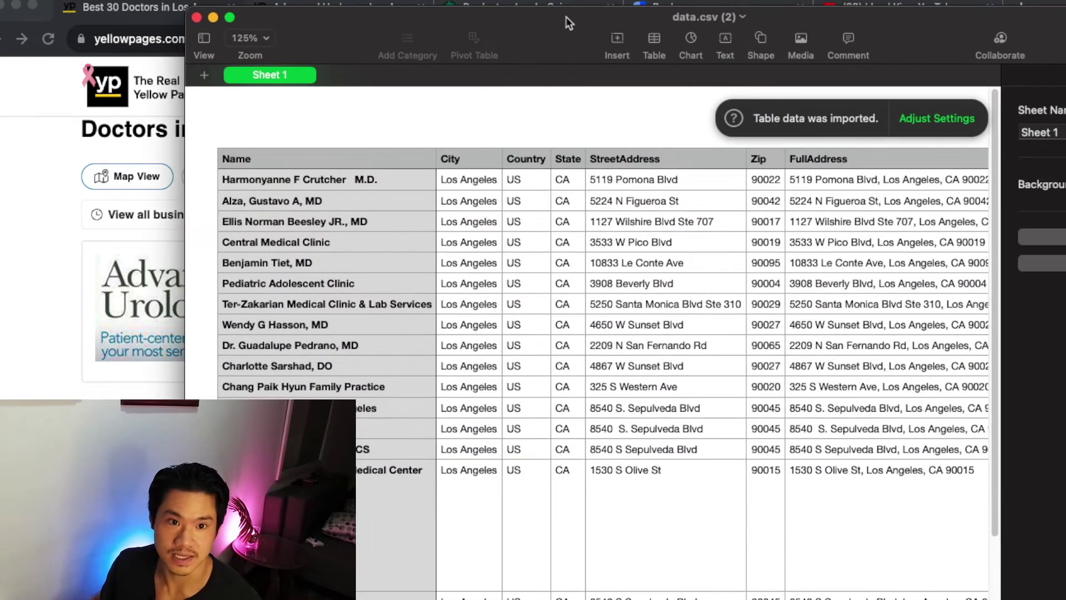
Reposition the Numbers window and select Advanced Urology's name in cell A17
{"action": "left_click_drag", "start_coordinate": [565, 16], "coordinate": [632, 2]}
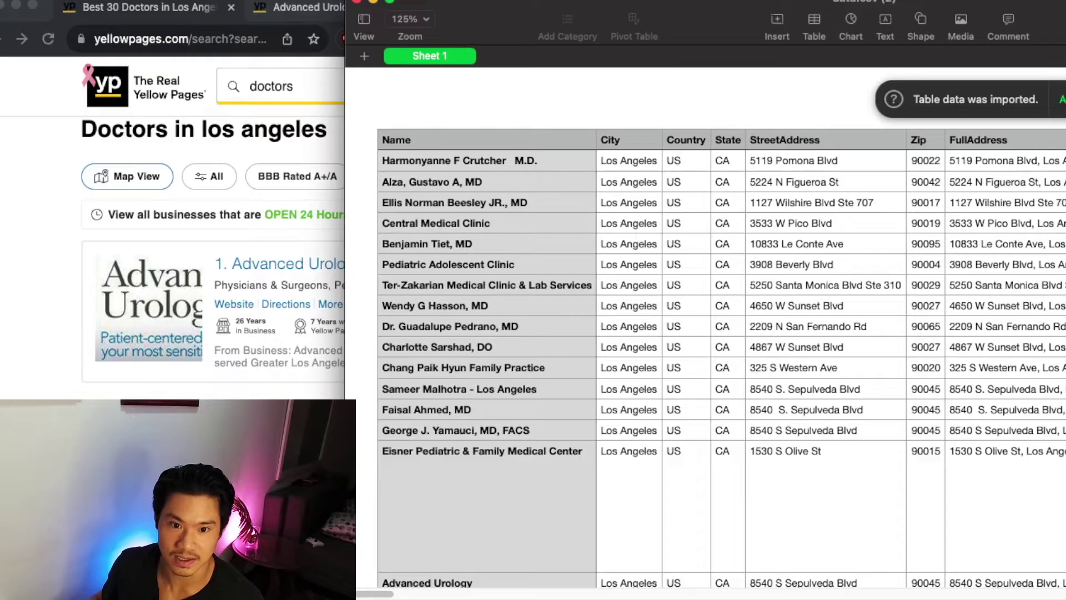
{"action": "scroll", "coordinate": [635, 475], "scroll_direction": "down", "scroll_amount": 1}
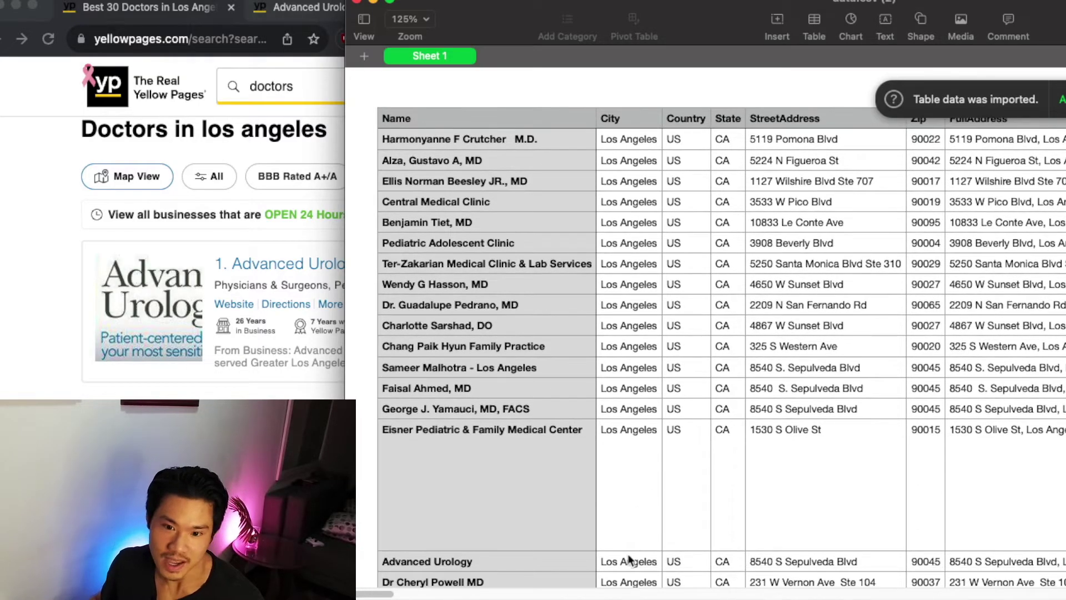
{"action": "left_click", "coordinate": [489, 565]}
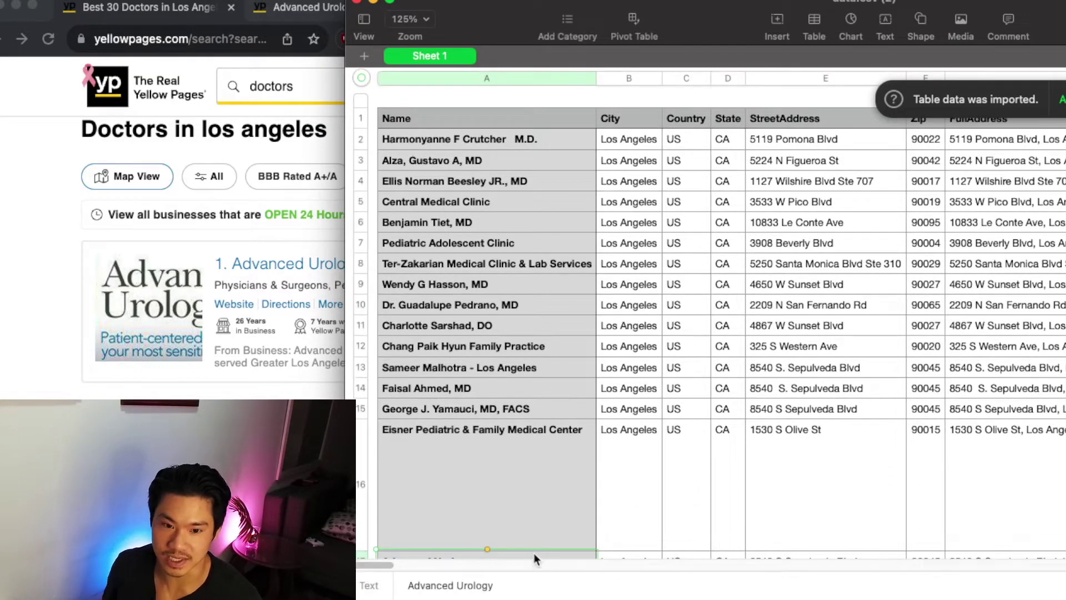
{"action": "key", "text": "Down"}
{"action": "key", "text": "Up"}
Inspect row 17's address, email and phone columns, then bring the Yellow Pages browser forward
{"action": "key", "text": "Right"}
{"action": "key", "text": "Right"}
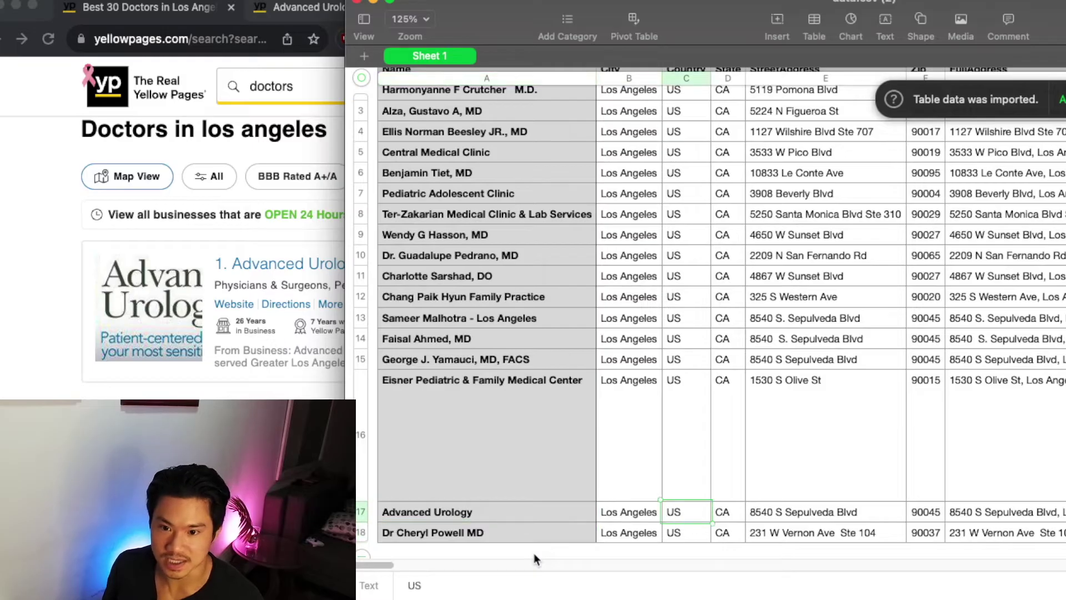
{"action": "key", "text": "Right"}
{"action": "key", "text": "Right"}
{"action": "key", "text": "Right"}
{"action": "key", "text": "Right"}
{"action": "key", "text": "Right"}
{"action": "key", "text": "Right"}
{"action": "key", "text": "Right"}
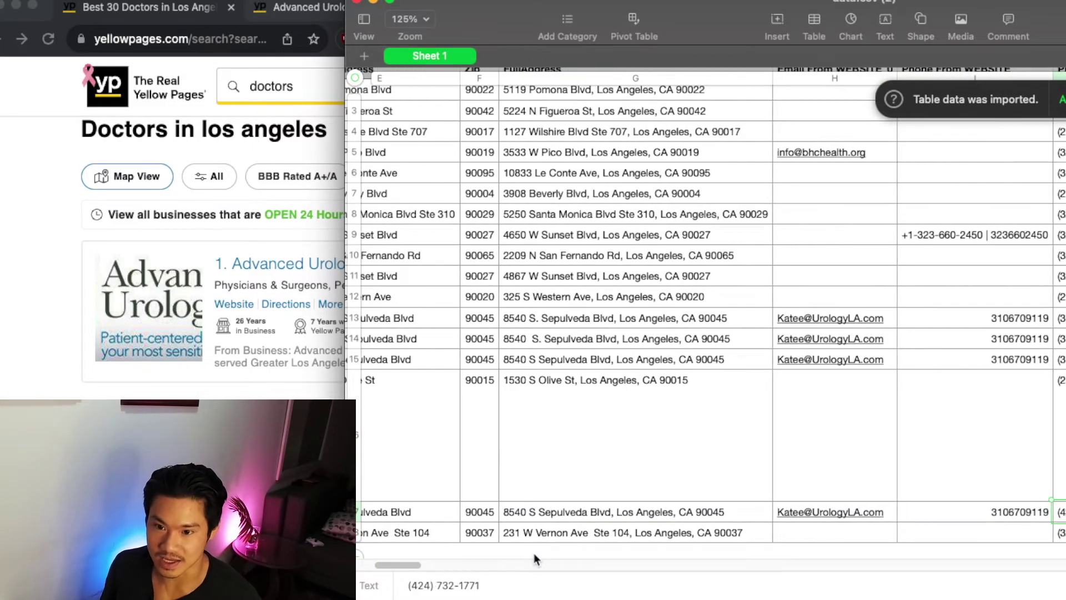
{"action": "key", "text": "Left"}
{"action": "key", "text": "Left"}
{"action": "key", "text": "Right"}
{"action": "key", "text": "Right"}
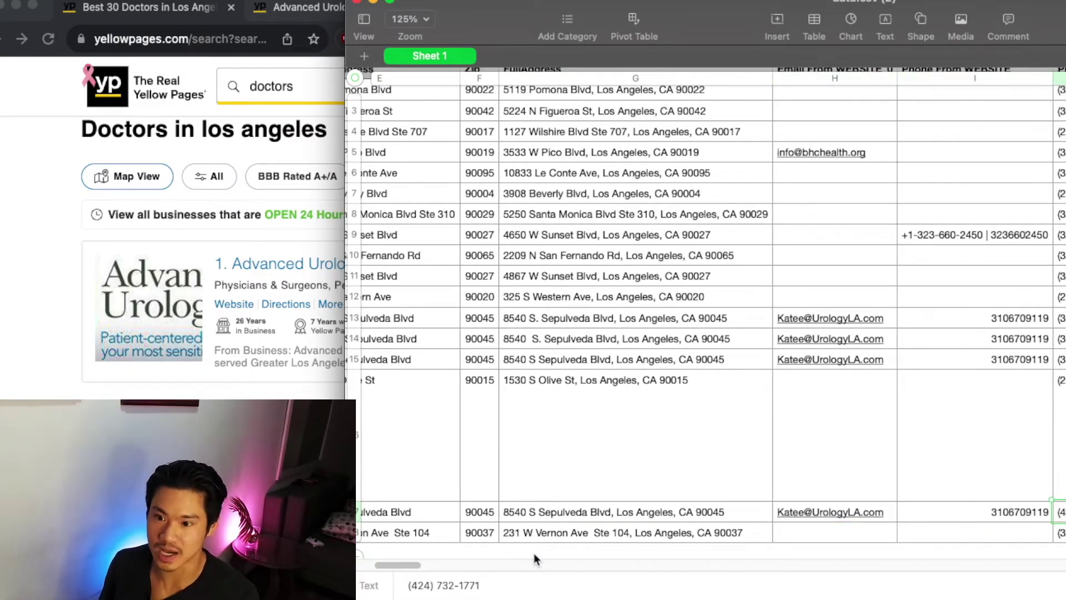
{"action": "key", "text": "Right"}
{"action": "key", "text": "Left"}
{"action": "key", "text": "Left"}
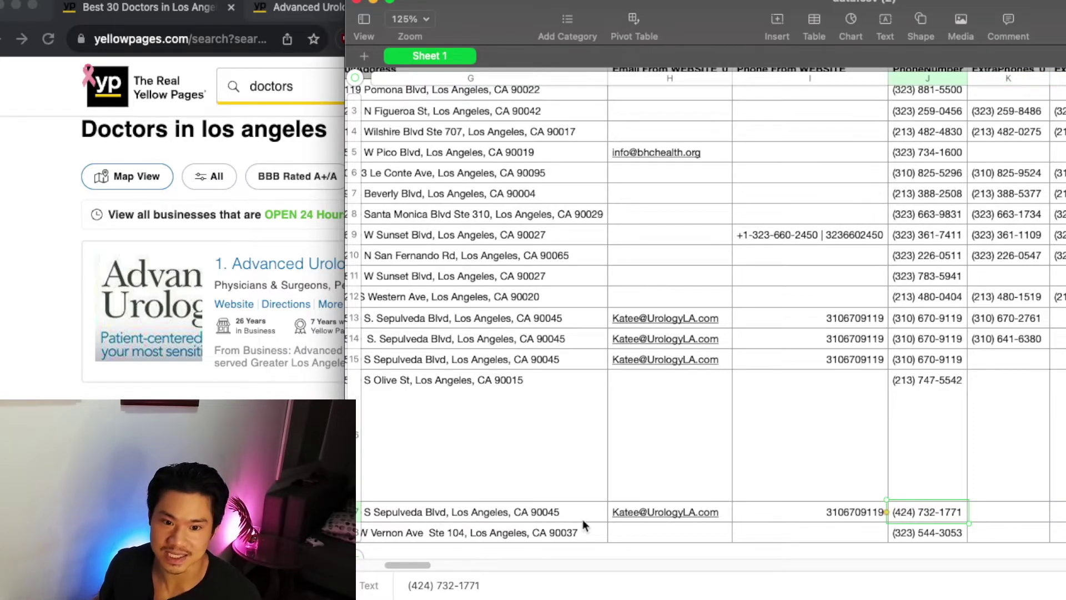
{"action": "key", "text": "Left"}
{"action": "key", "text": "Left"}
{"action": "key", "text": "Left"}
{"action": "key", "text": "Left"}
{"action": "key", "text": "Left"}
{"action": "key", "text": "Left"}
{"action": "key", "text": "Left"}
{"action": "key", "text": "Left"}
{"action": "key", "text": "Left"}
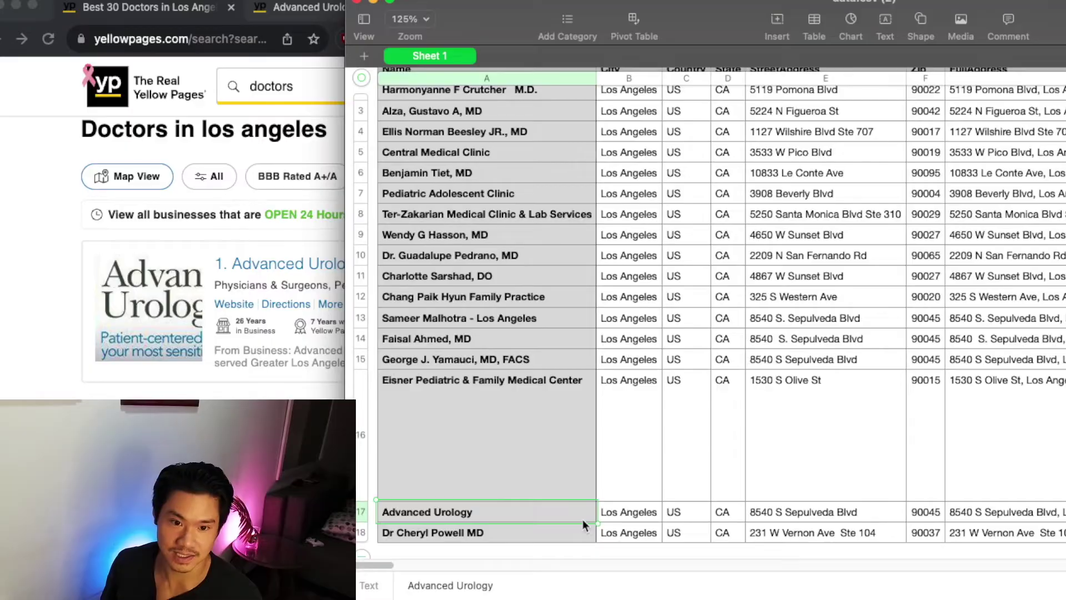
{"action": "left_click", "coordinate": [52, 306]}
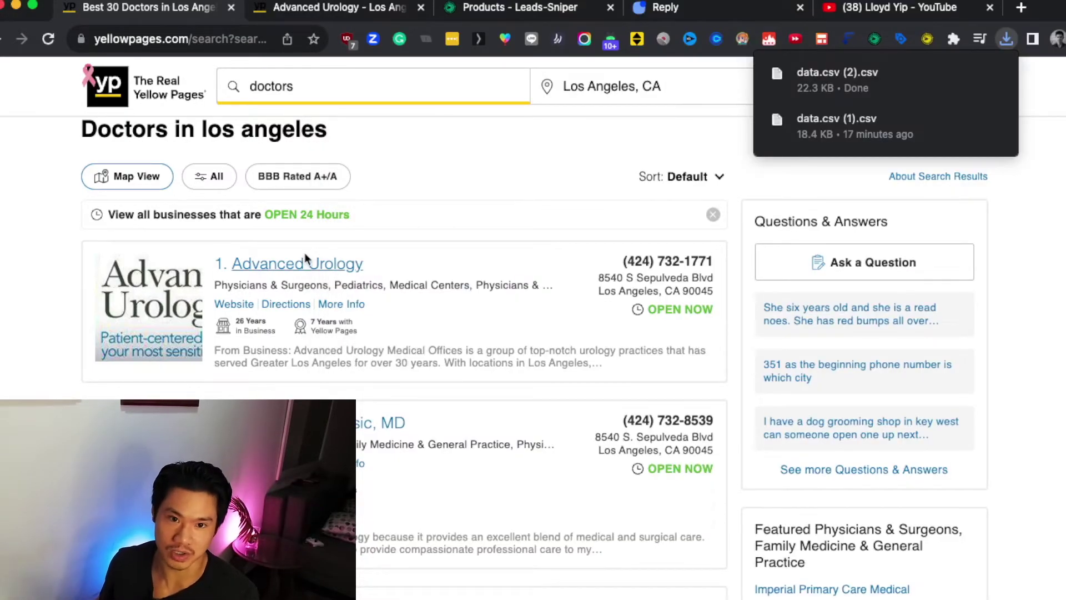
Return to Numbers and check row 7's street address, zip and full address, ending at A7
{"action": "key", "text": "super+Tab"}
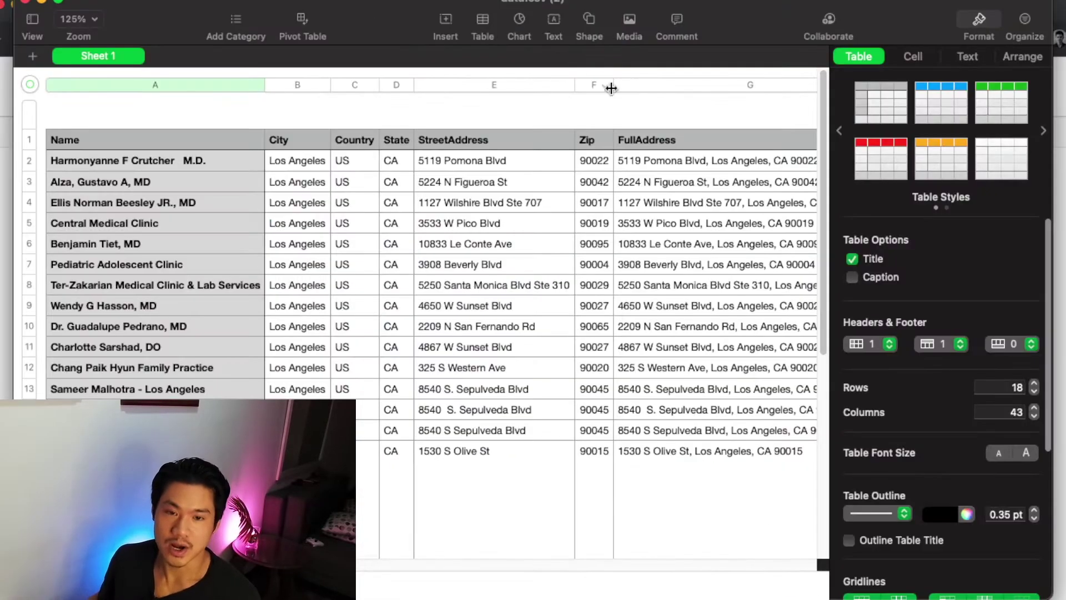
{"action": "left_click", "coordinate": [541, 268]}
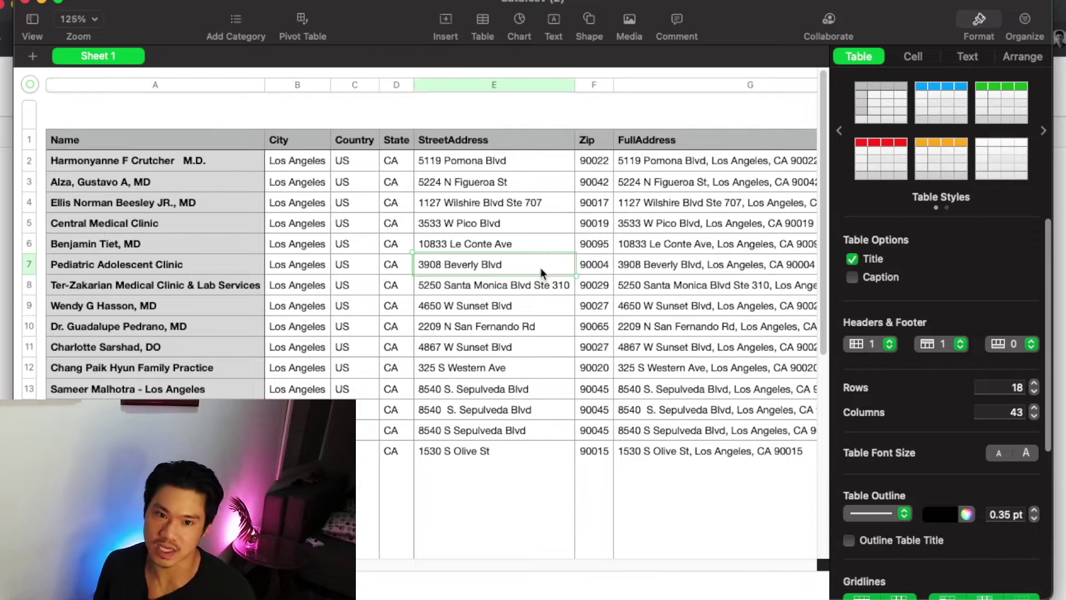
{"action": "key", "text": "Right"}
{"action": "scroll", "coordinate": [541, 267], "scroll_direction": "right", "scroll_amount": 5}
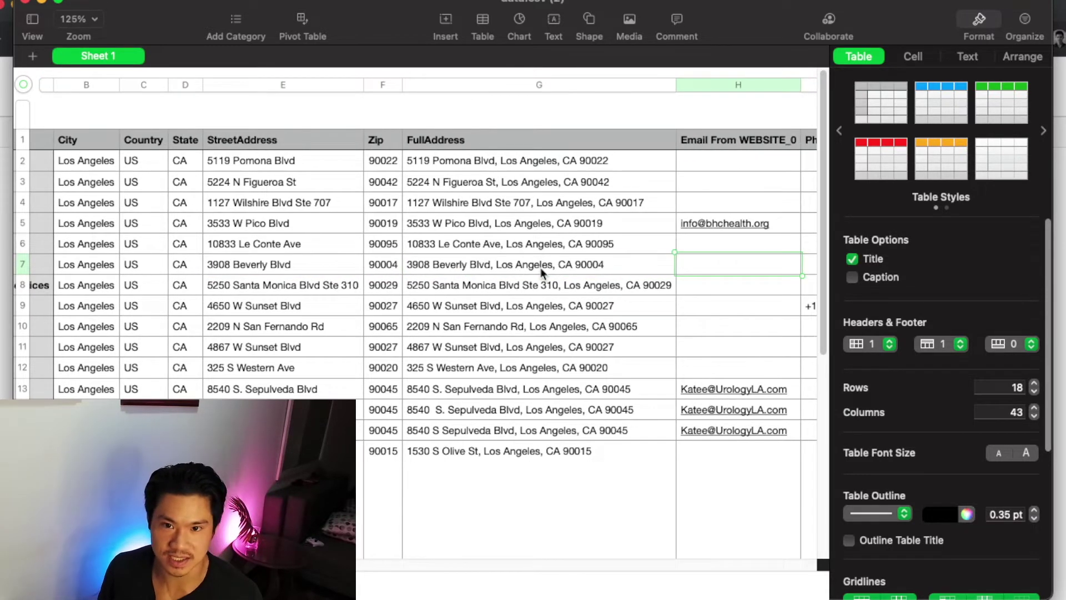
{"action": "key", "text": "Right"}
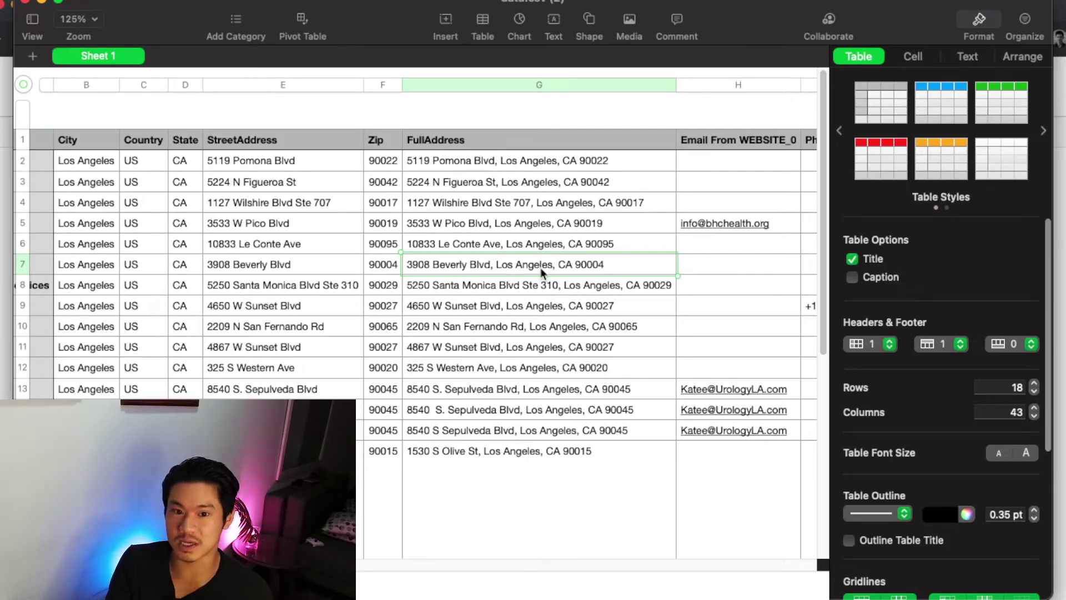
{"action": "key", "text": "alt+Left"}
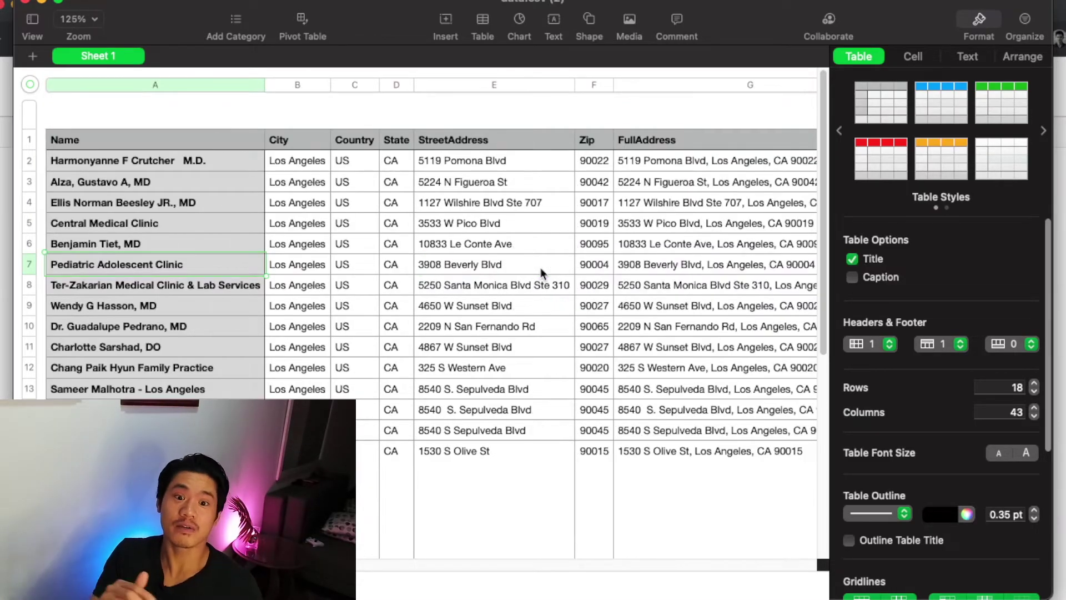